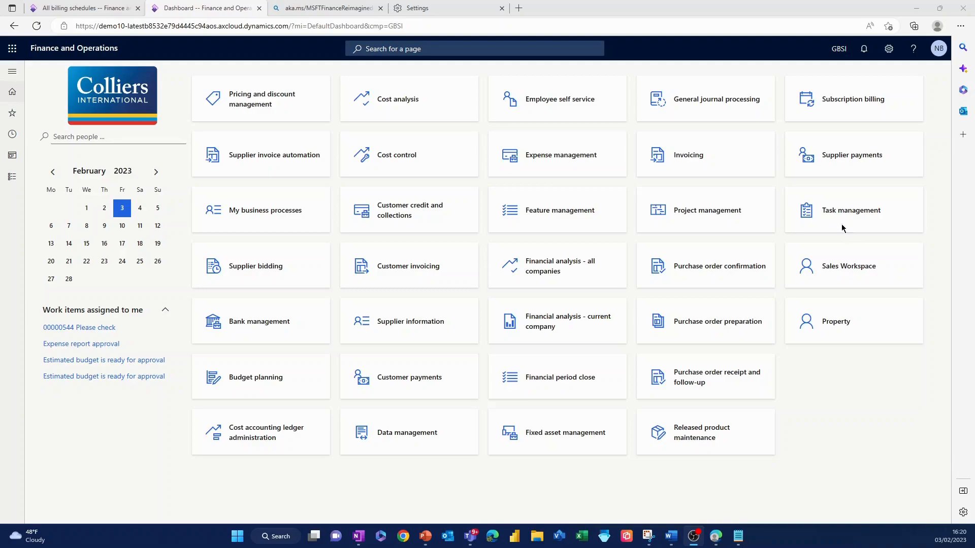
Step: Start a new billing schedule in the Subscription billing workspace for the customer Construction Company
left_click(853, 105)
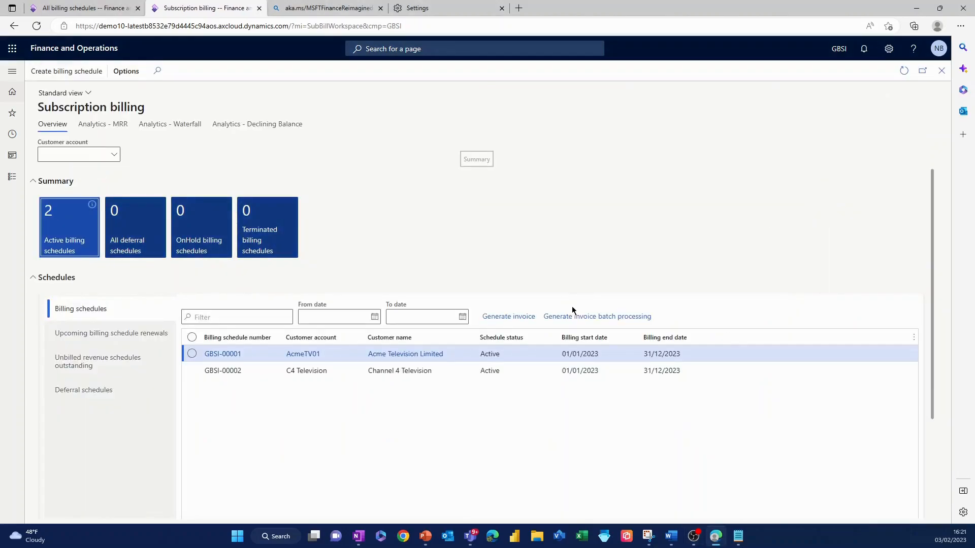
scroll(582, 236, "down", 1)
scroll(582, 237, "up", 1)
left_click(66, 71)
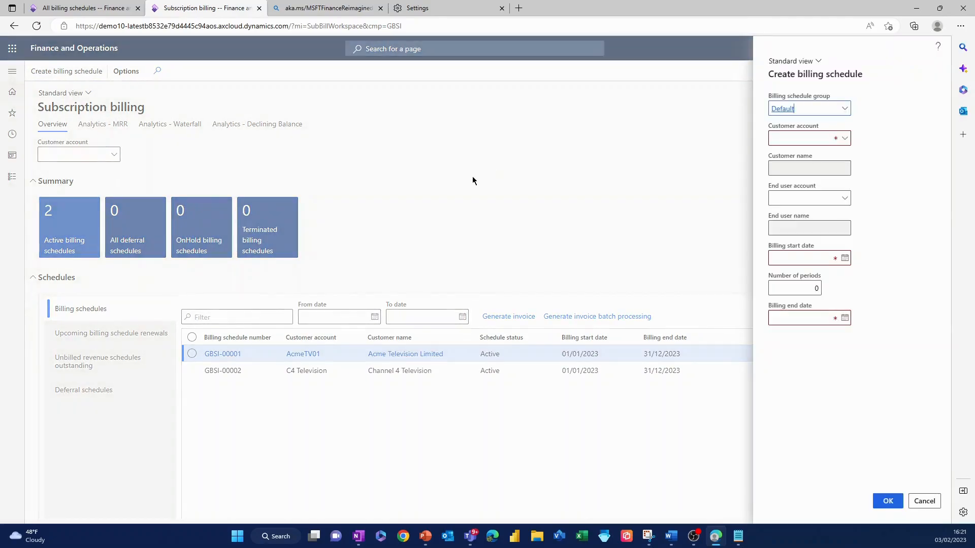
left_click(841, 144)
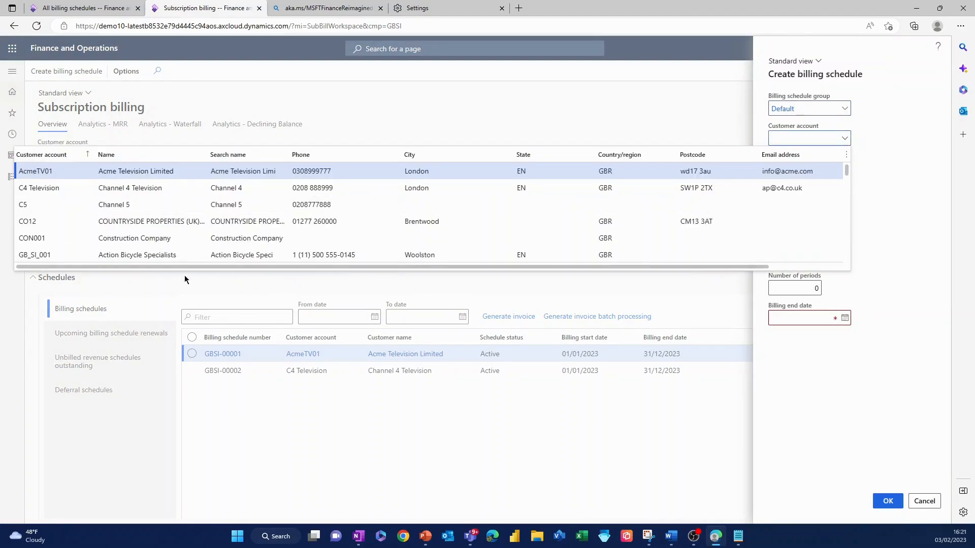
left_click(151, 238)
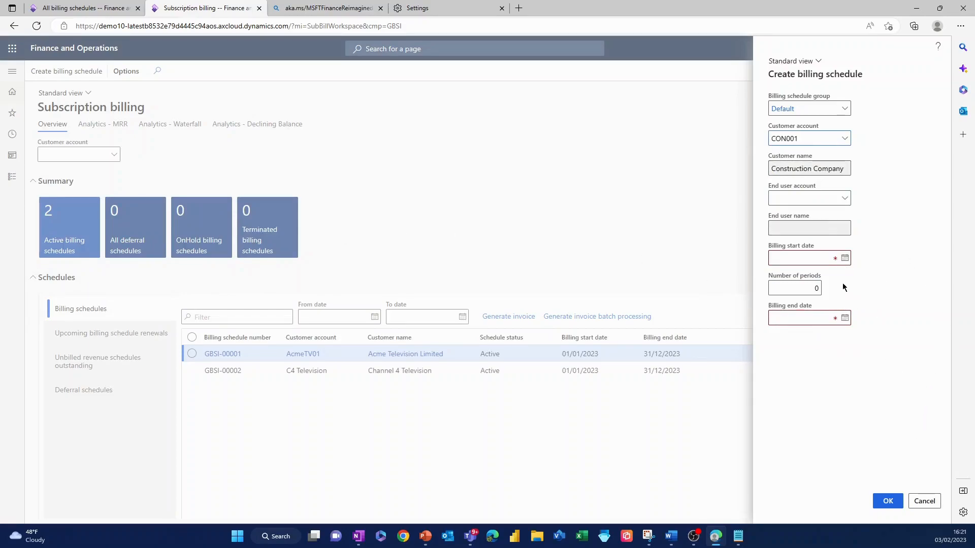
Step: Set the billing start date to 01/01/2023 with 12 periods and create the billing schedule
left_click(822, 258)
type("01/01/2023")
key("Tab")
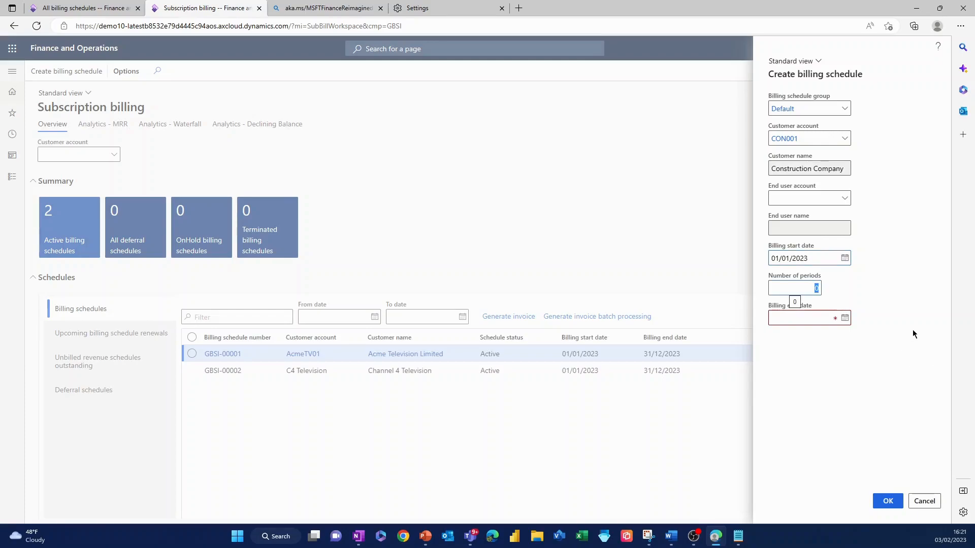
type("12")
key("Tab")
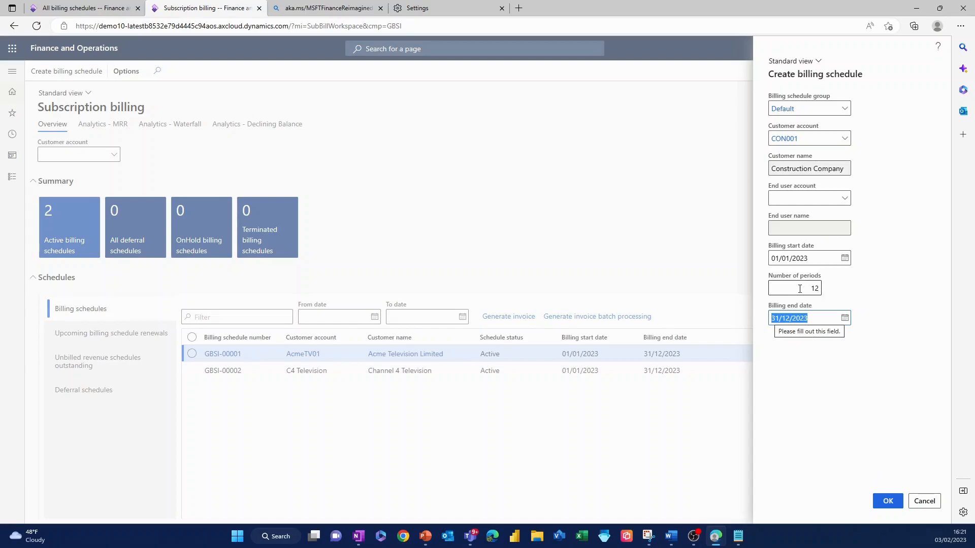
left_click(882, 504)
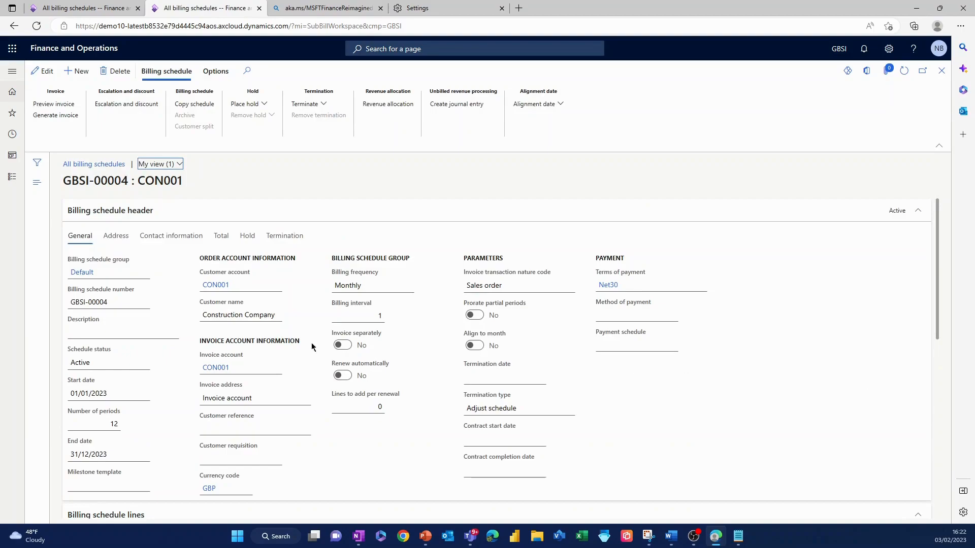
Step: Make the new billing schedule editable and enter the description "Monthly Property services" in its header
left_click(115, 332)
left_click(52, 76)
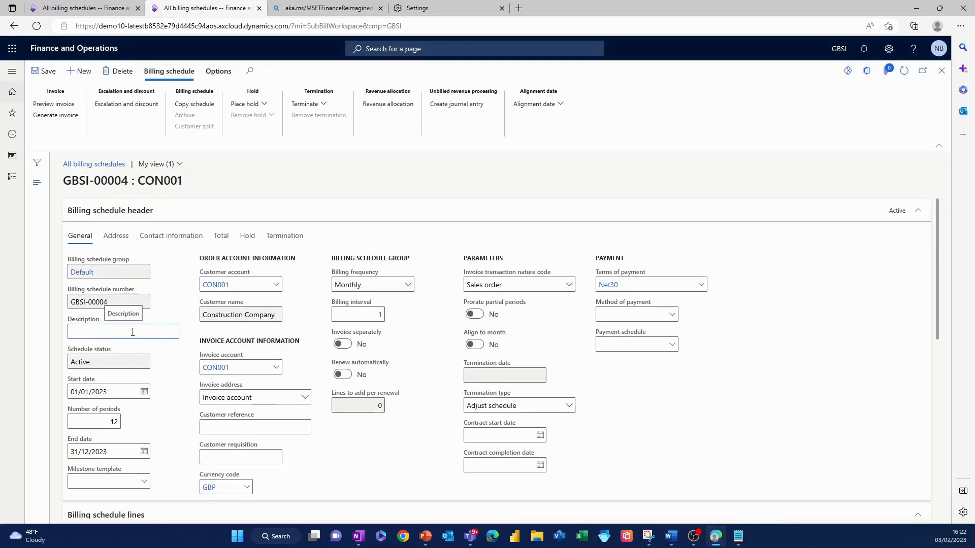
type("Month")
type("ly ")
type("Po")
type("o")
type("per")
type("ty servi")
type("ces")
key("Tab")
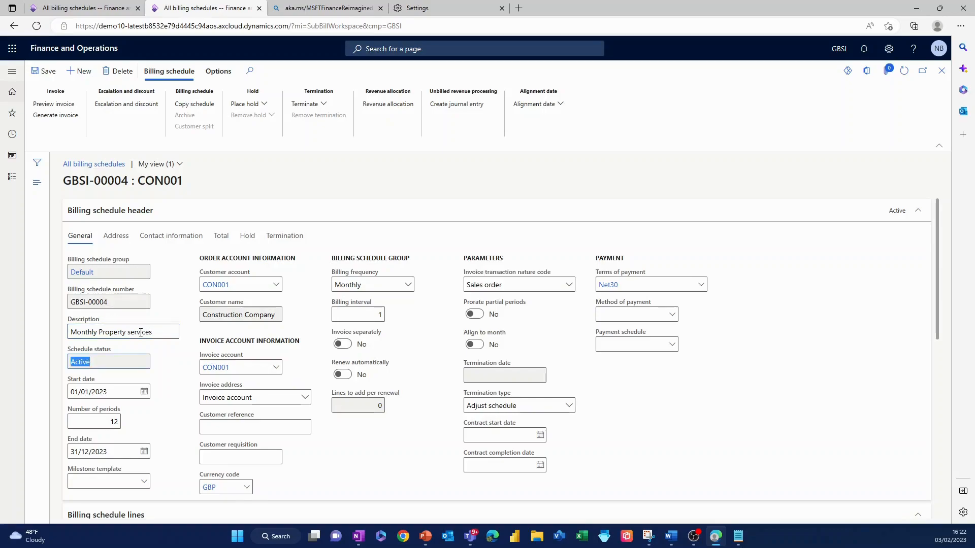
Step: Add a billing schedule line for the service item SVCCHG (Service Charge)
scroll(166, 344, "down", 1)
scroll(166, 344, "down", 2)
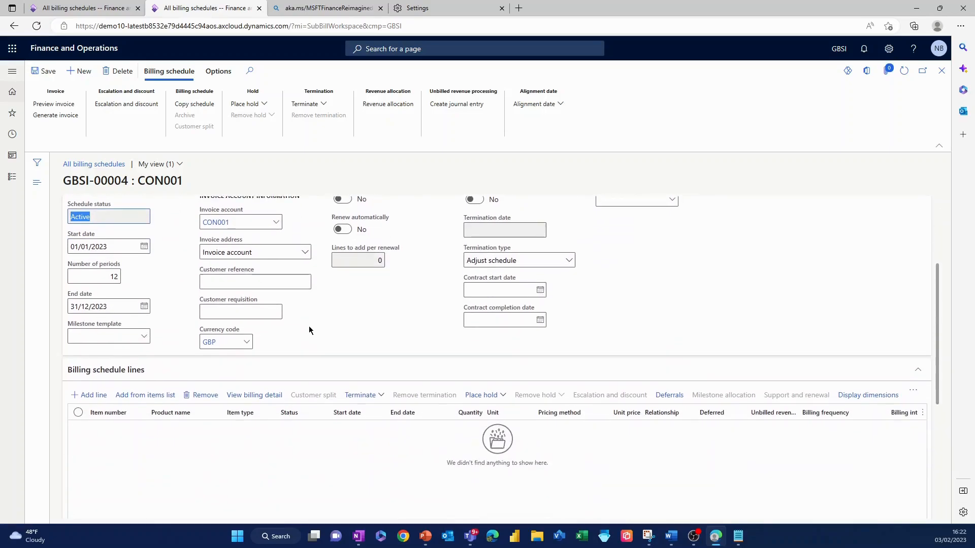
scroll(363, 328, "up", 1)
scroll(366, 333, "up", 1)
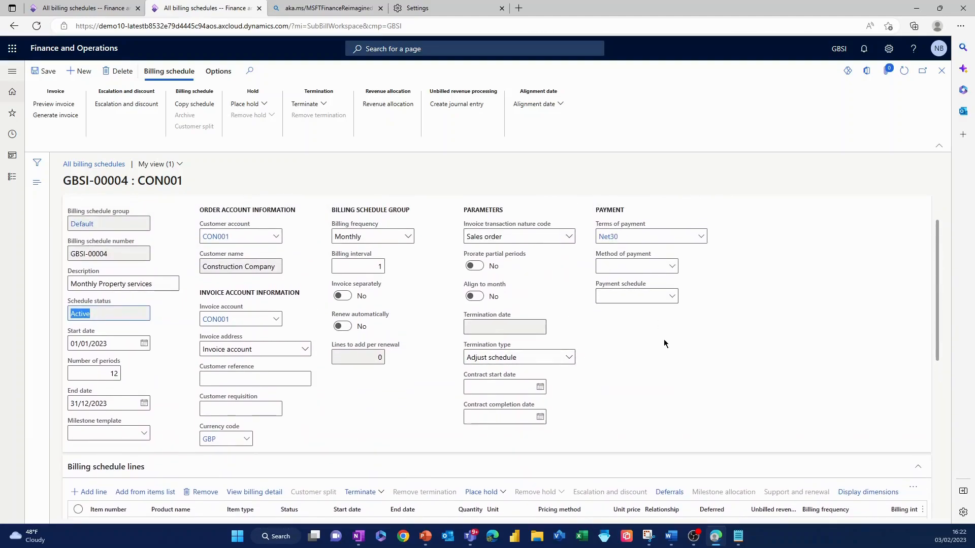
scroll(663, 339, "down", 3)
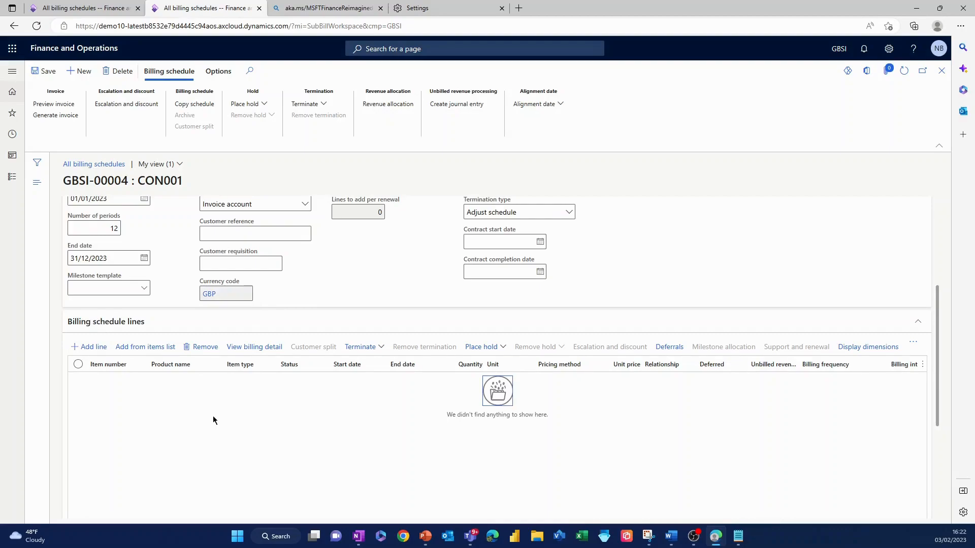
left_click(94, 348)
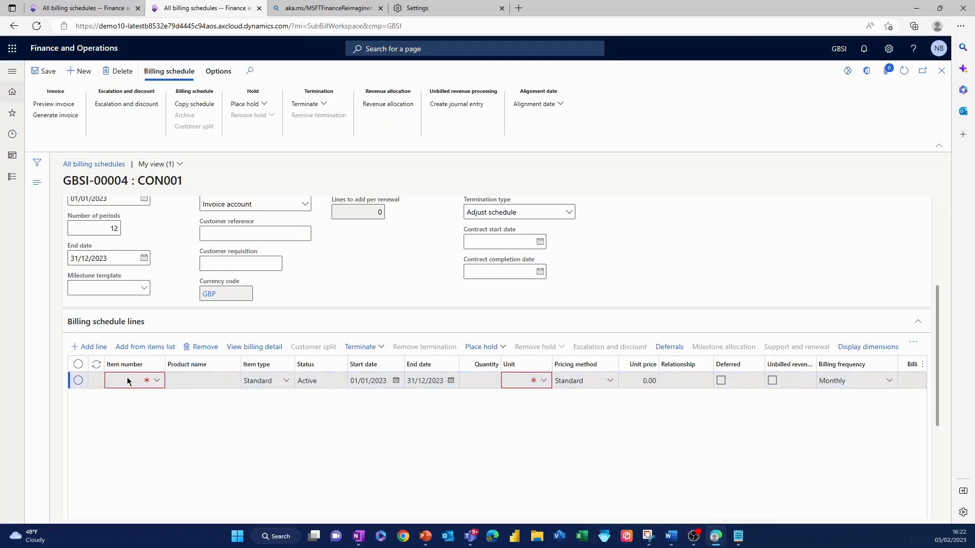
left_click(131, 381)
key("BackSpace")
key("BackSpace")
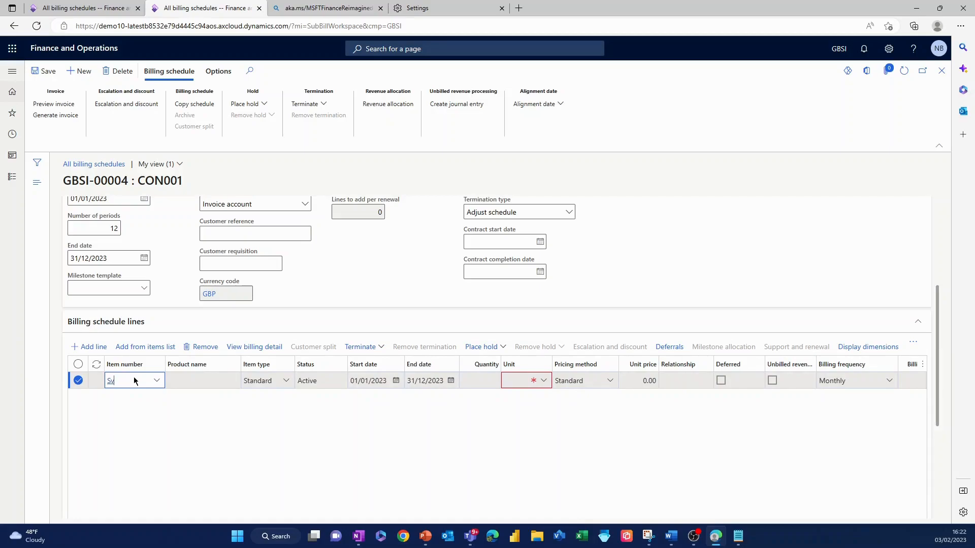
type("VC")
left_click(159, 382)
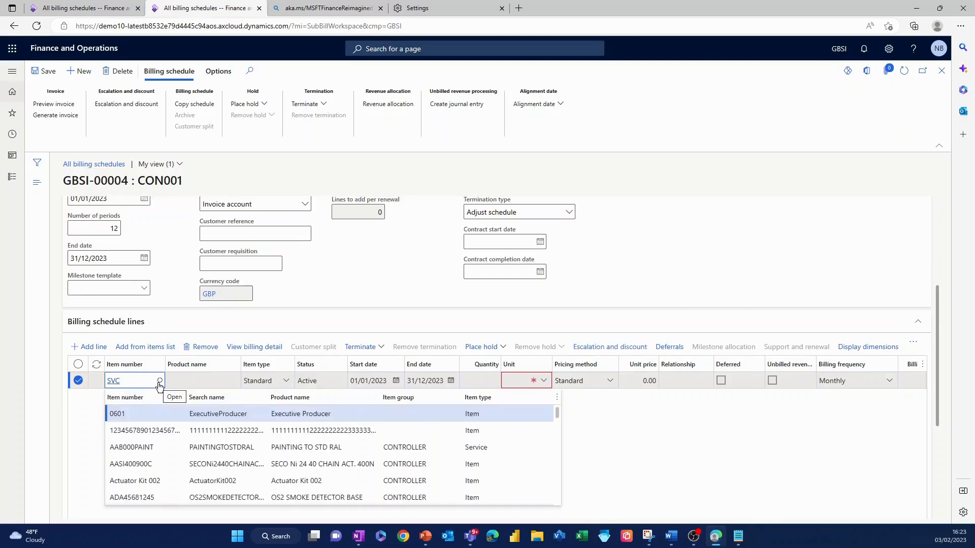
scroll(162, 411, "down", 10)
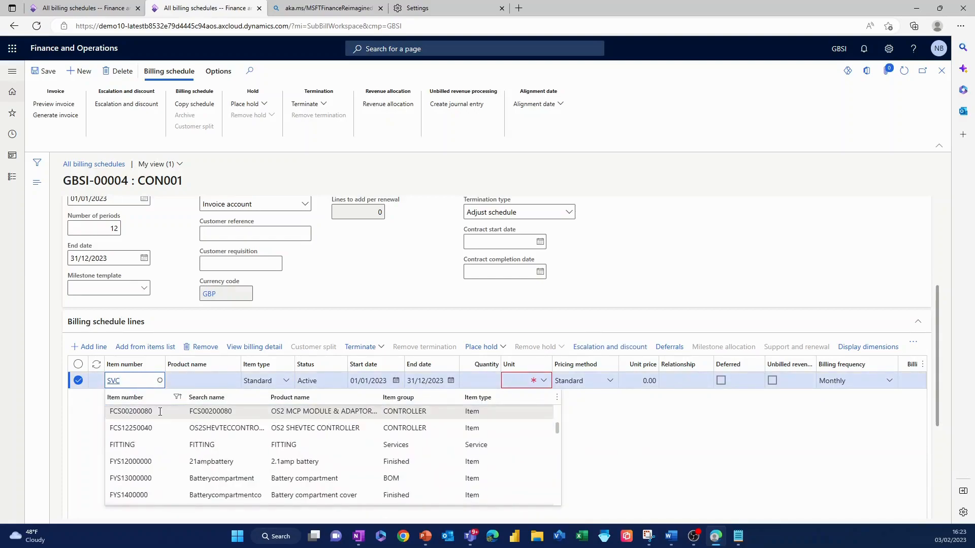
scroll(162, 410, "down", 15)
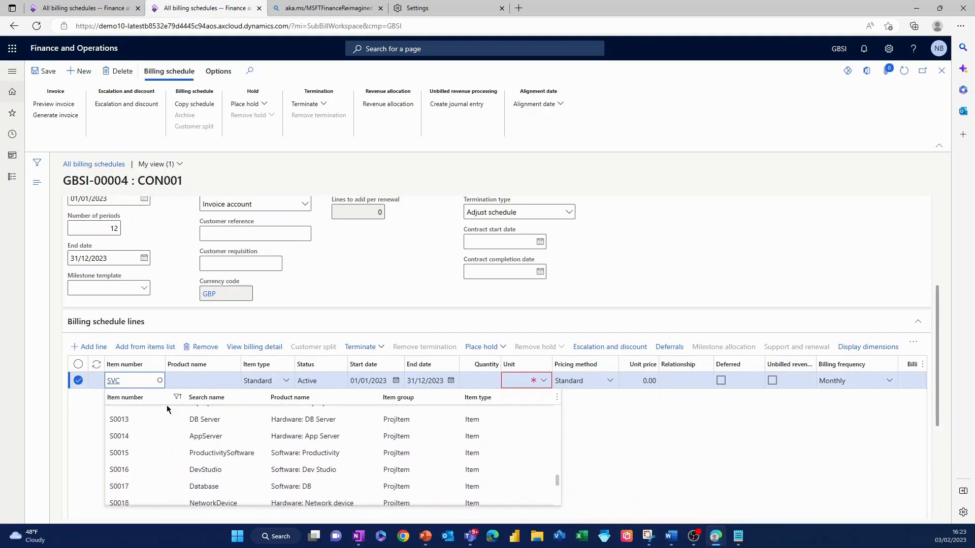
scroll(167, 409, "down", 5)
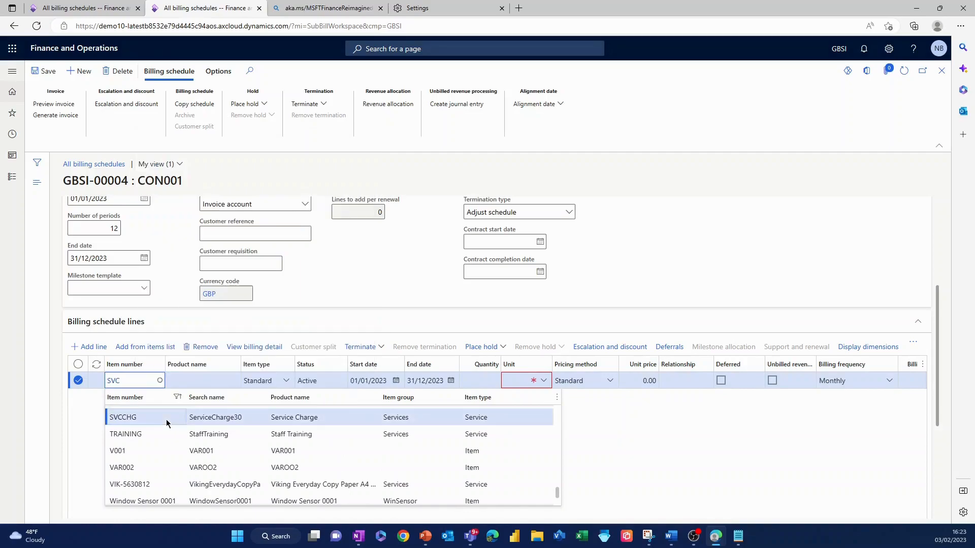
left_click(166, 419)
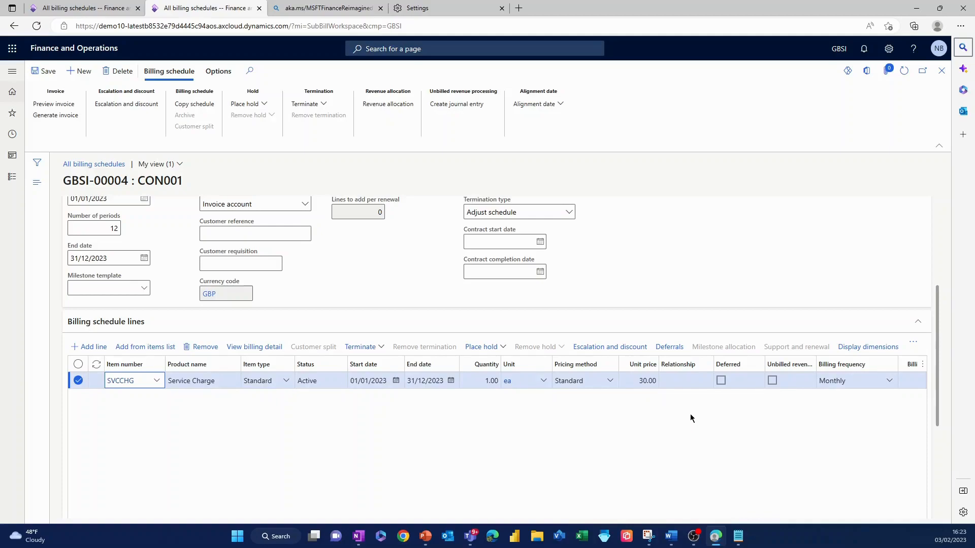
Step: Check the billing frequency choices on the Service Charge line, keep Monthly, and save the billing schedule
left_click(890, 384)
left_click(890, 384)
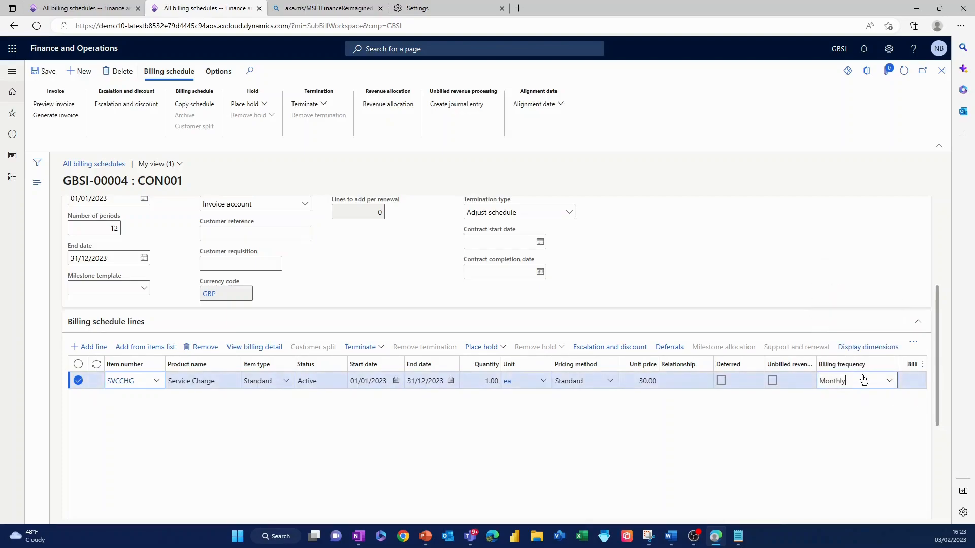
left_click(890, 384)
left_click(890, 385)
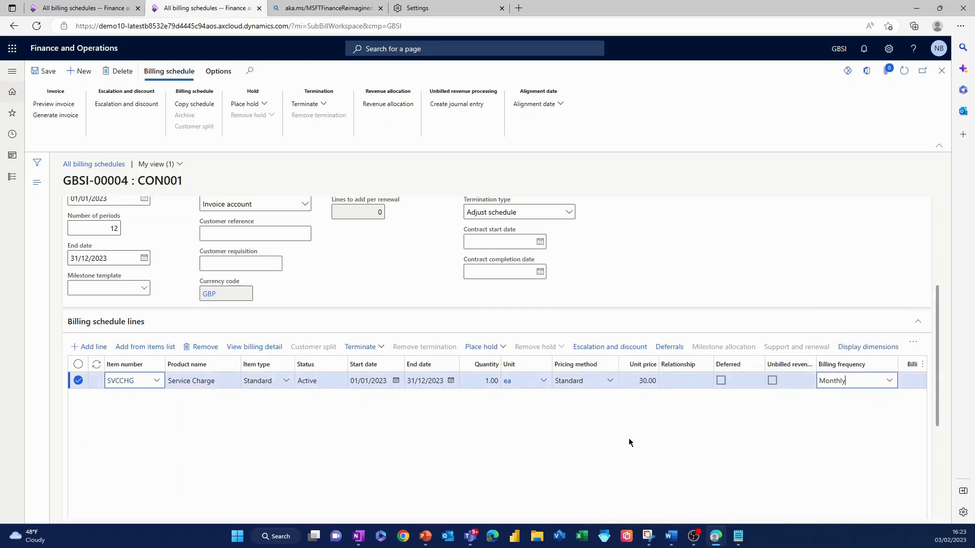
scroll(392, 426, "up", 3)
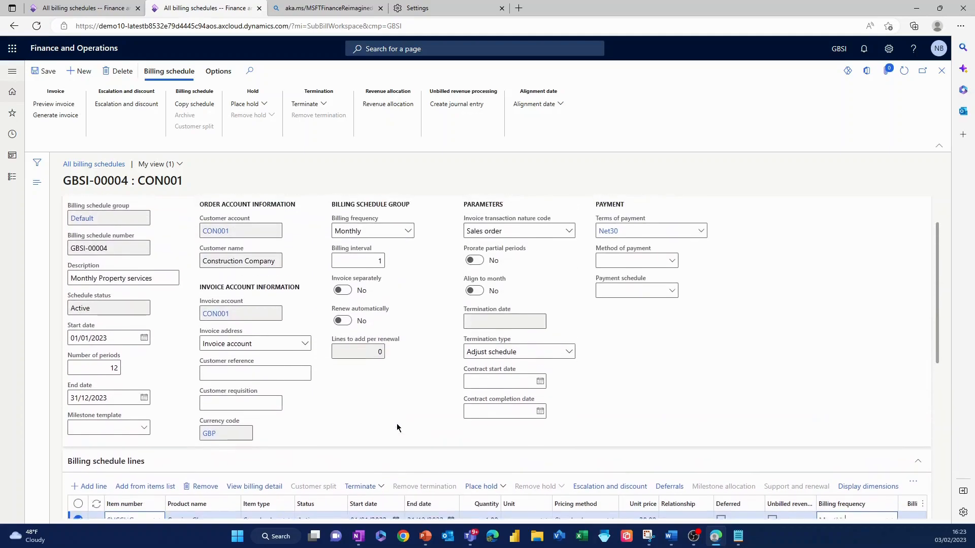
left_click(46, 72)
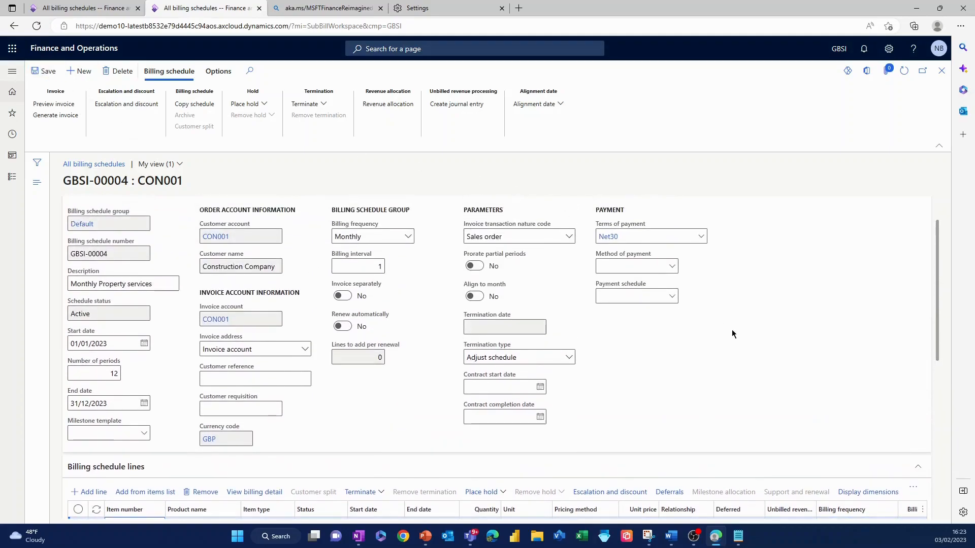
Step: View the billing detail of the Service Charge line, examine its billing periods and line details, and return to the schedule
scroll(735, 326, "down", 3)
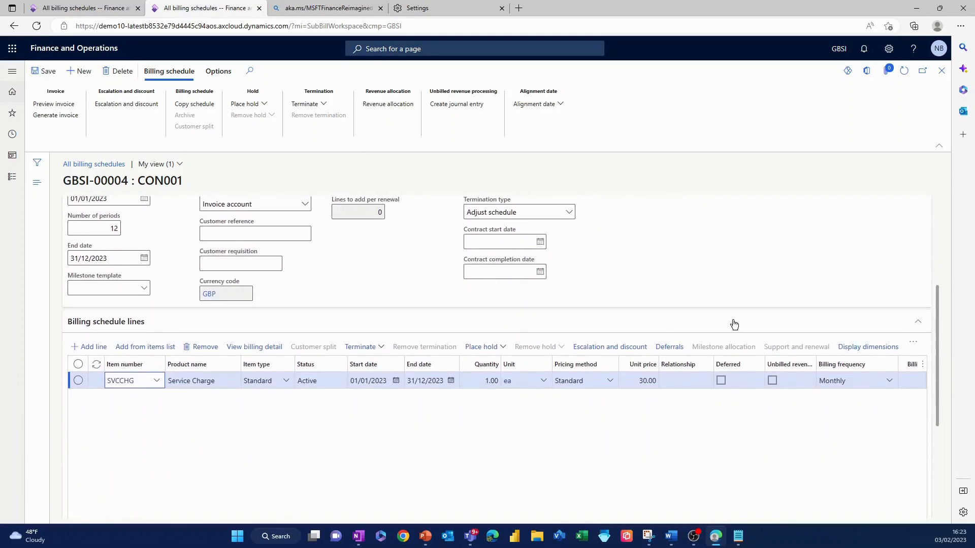
scroll(734, 325, "up", 1)
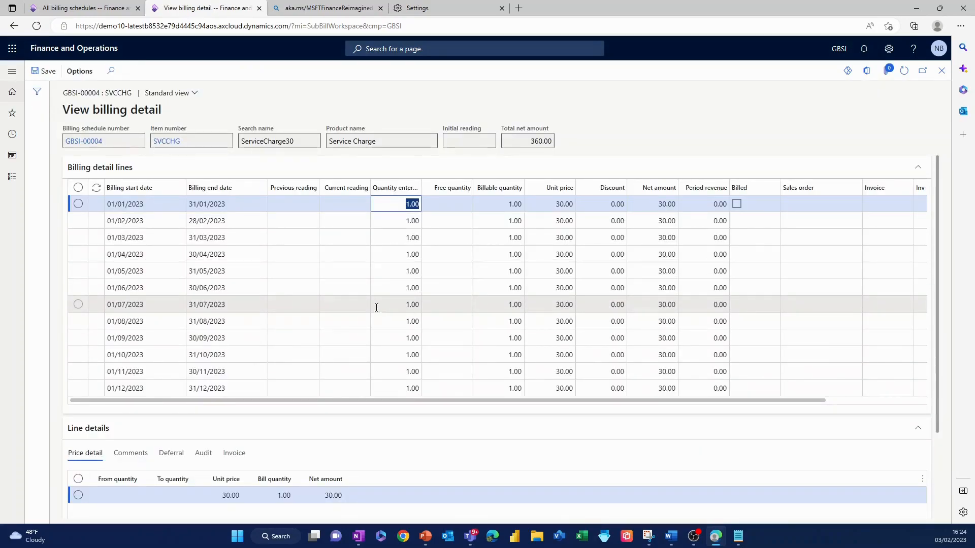
scroll(163, 328, "down", 1)
scroll(163, 327, "down", 3)
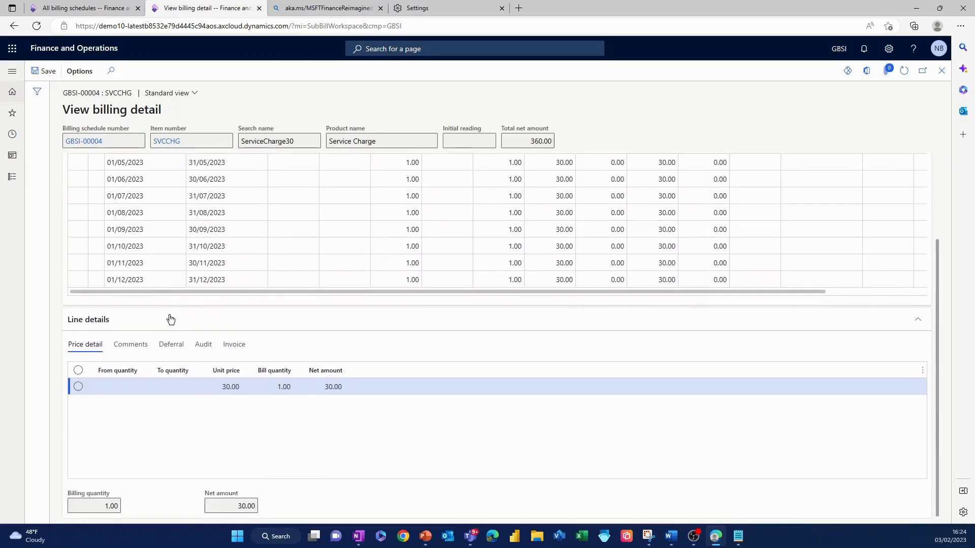
scroll(197, 287, "up", 5)
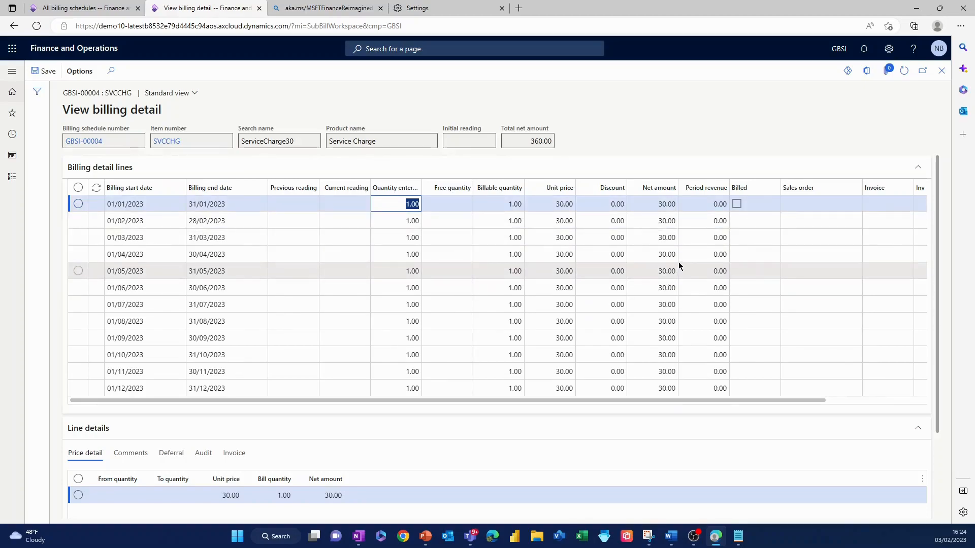
left_click(942, 76)
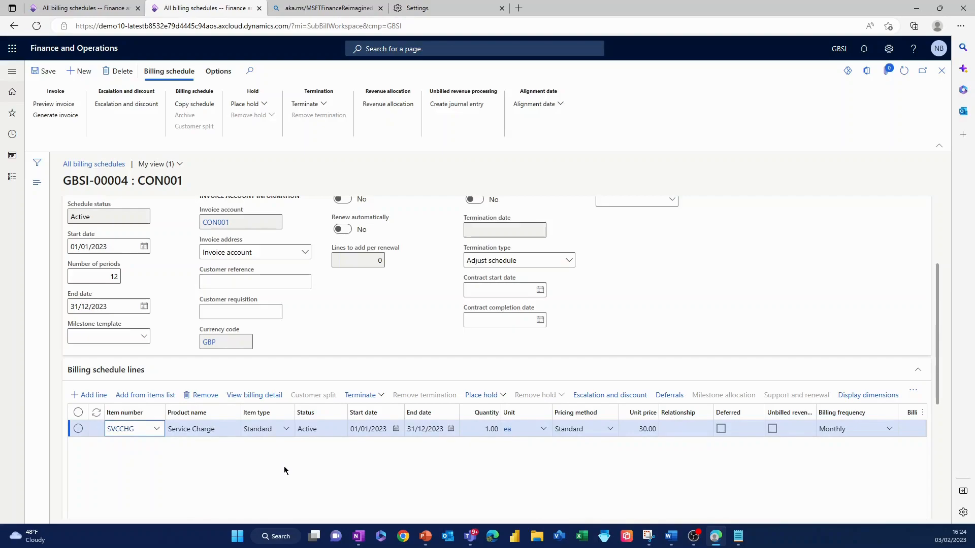
Step: Inspect the termination type and credit options and the Place hold settings for the Service Charge line, without applying either
left_click(385, 399)
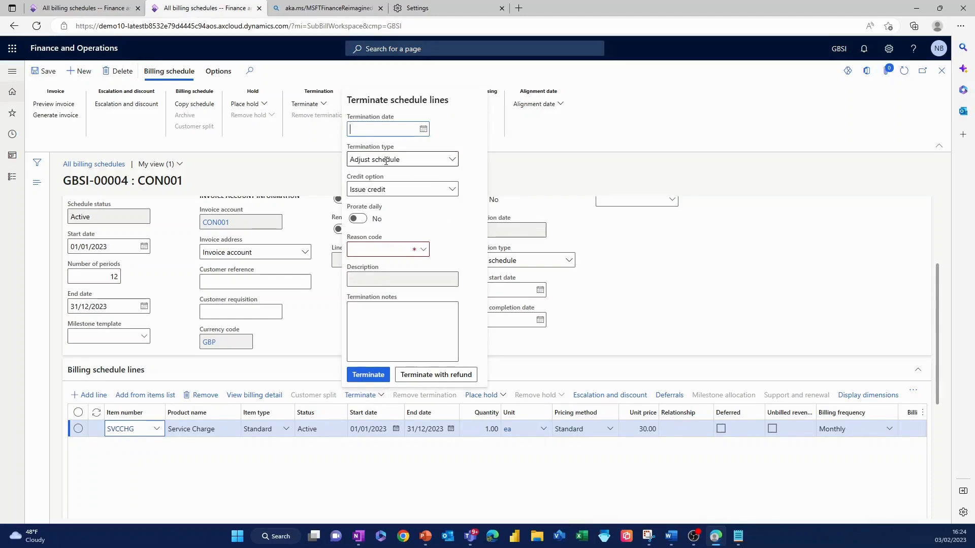
left_click(452, 161)
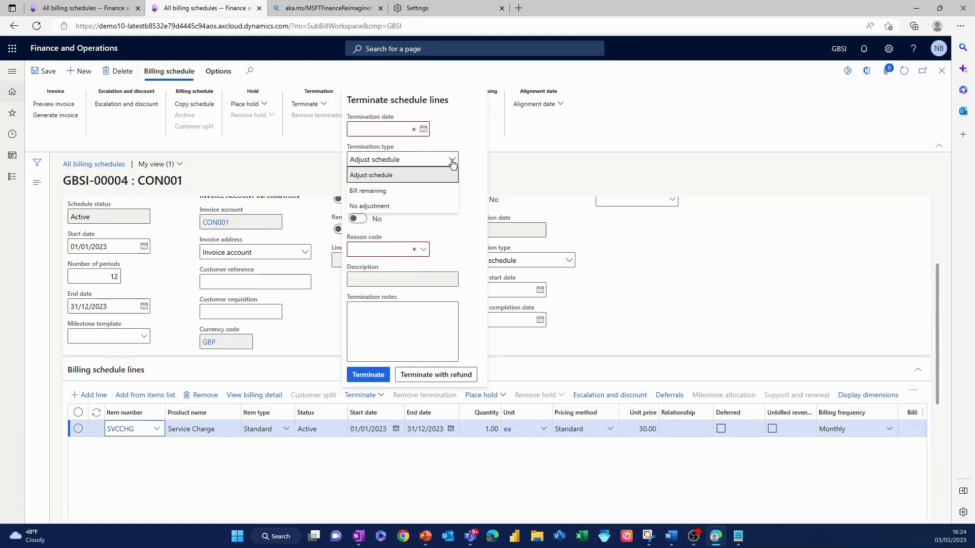
left_click(454, 161)
left_click(452, 191)
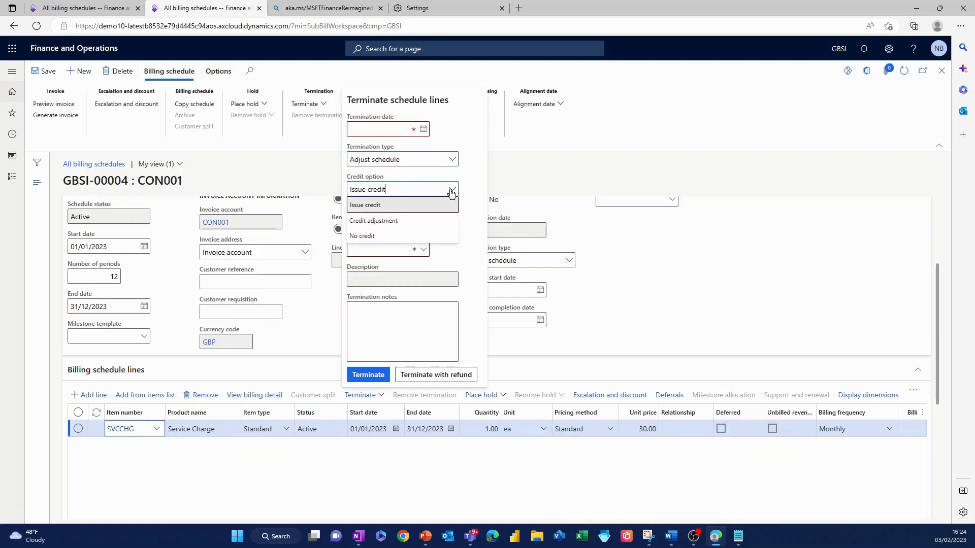
left_click(452, 193)
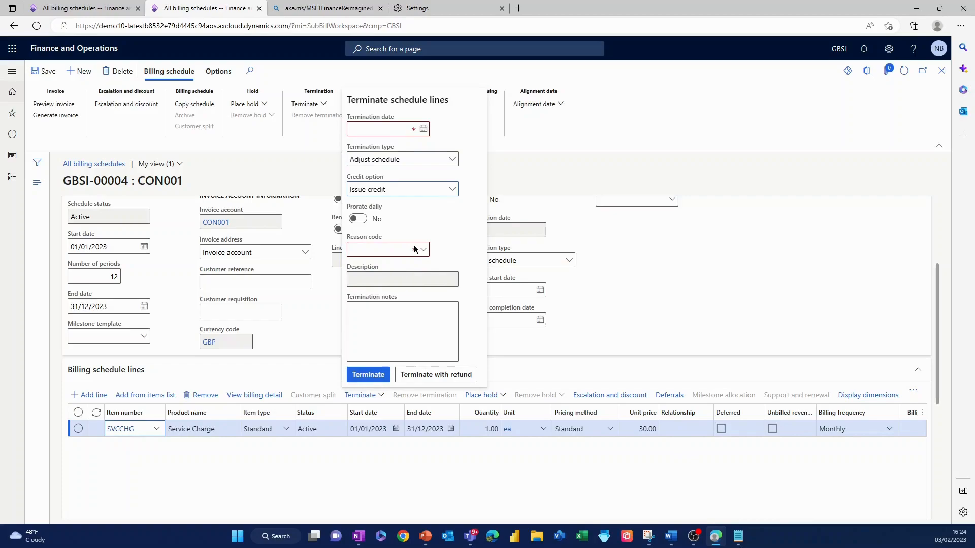
left_click(618, 260)
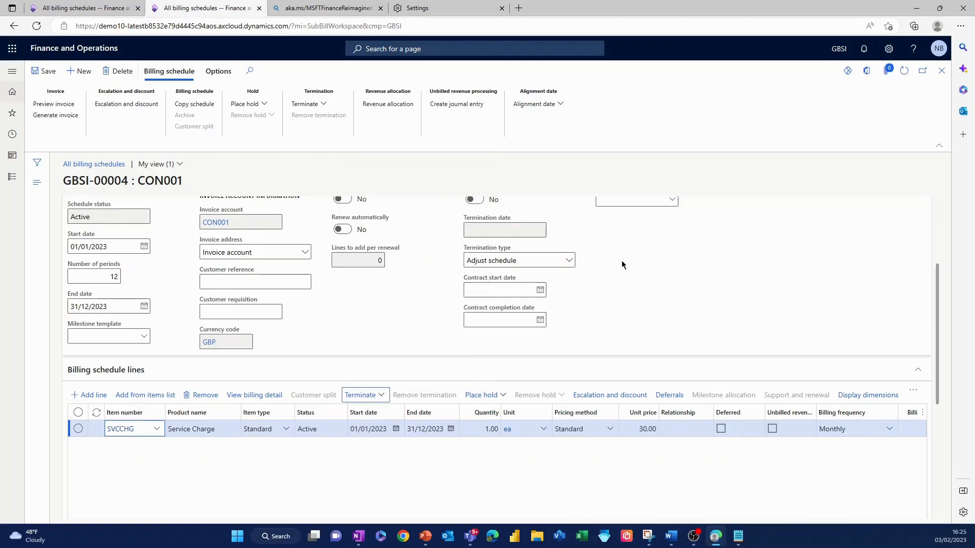
left_click(505, 397)
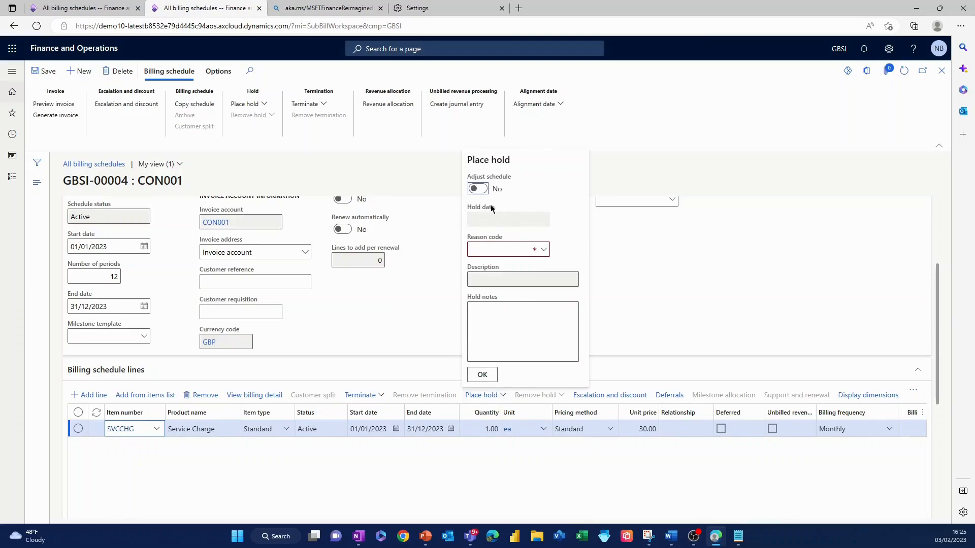
left_click(632, 275)
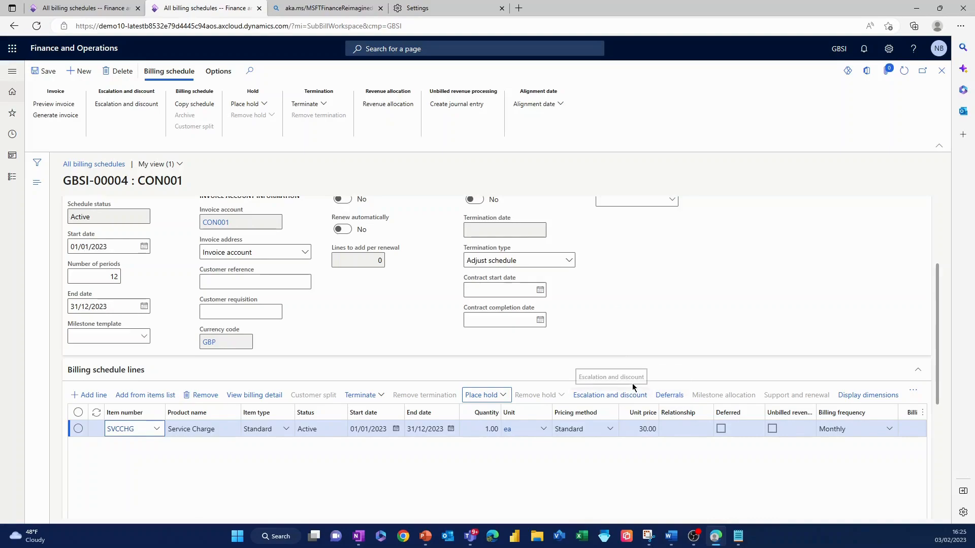
Step: Create an invoice preview for the billing schedule, keeping 31/01/2023 as the As at date and leaving invoiced periods excluded
scroll(639, 333, "up", 2)
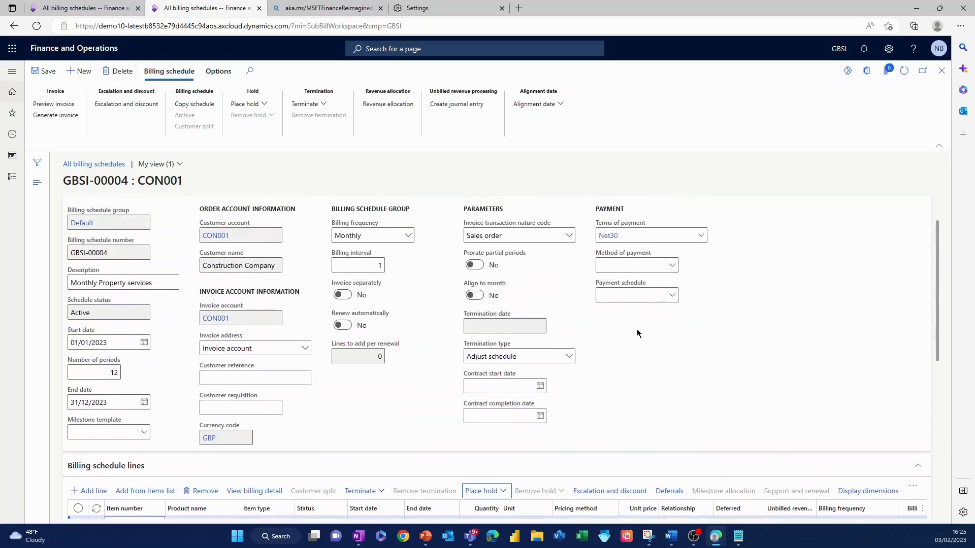
scroll(638, 331, "up", 1)
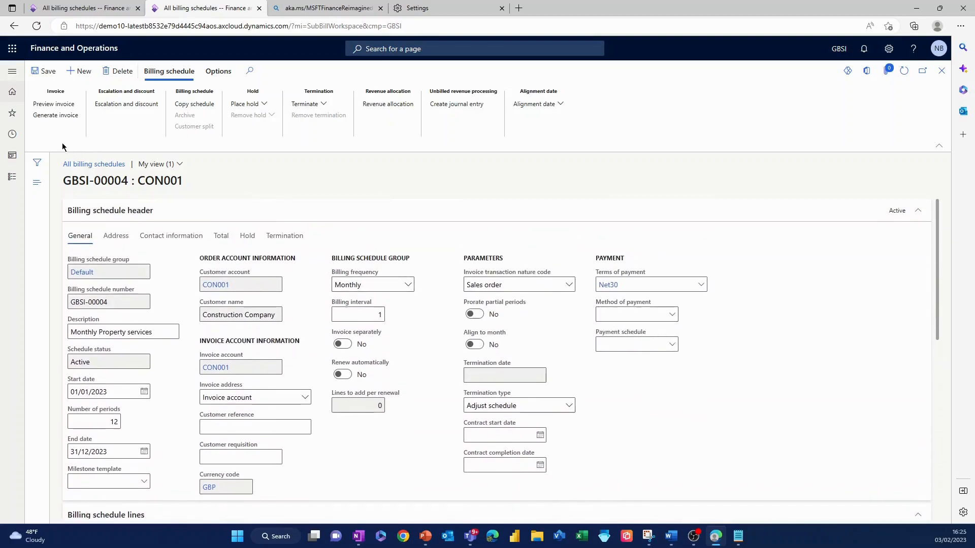
left_click(55, 104)
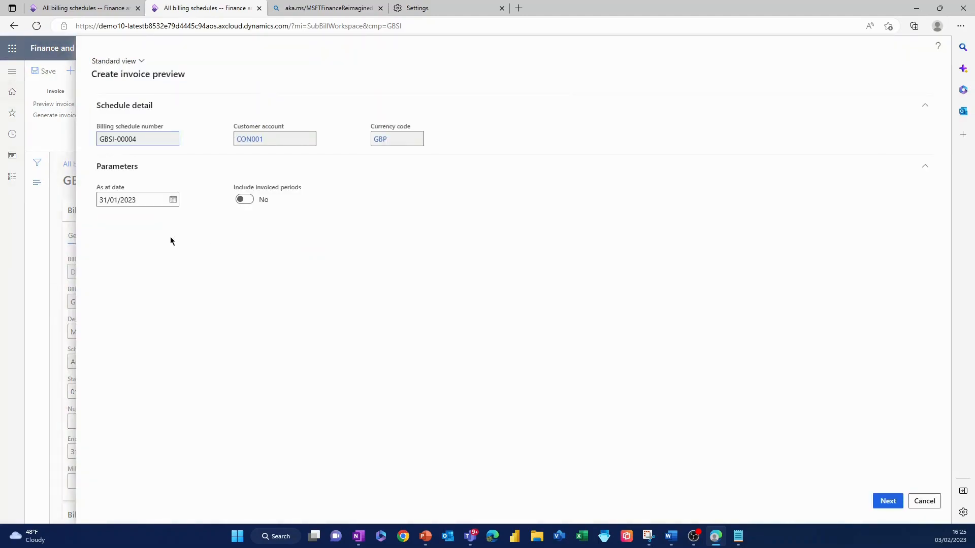
left_click_drag(146, 200, 84, 196)
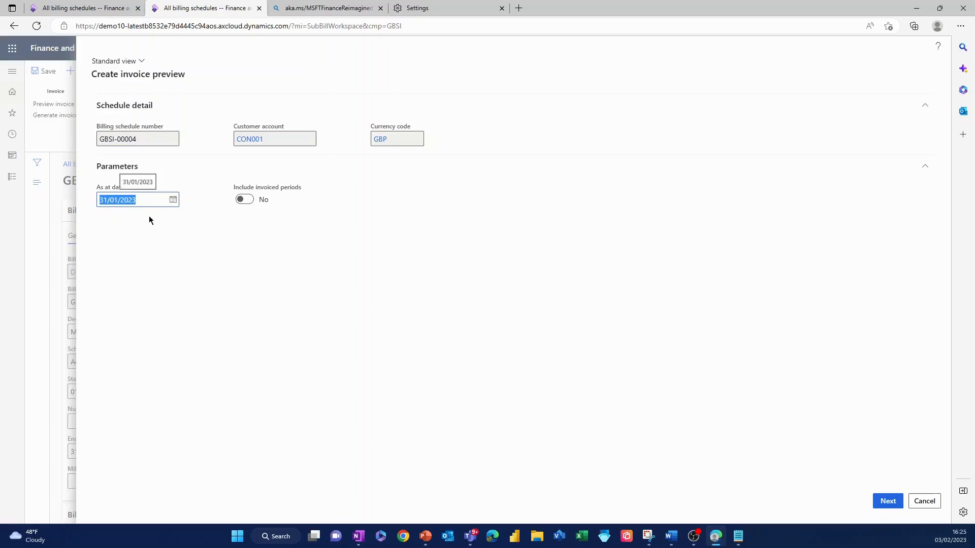
left_click(886, 502)
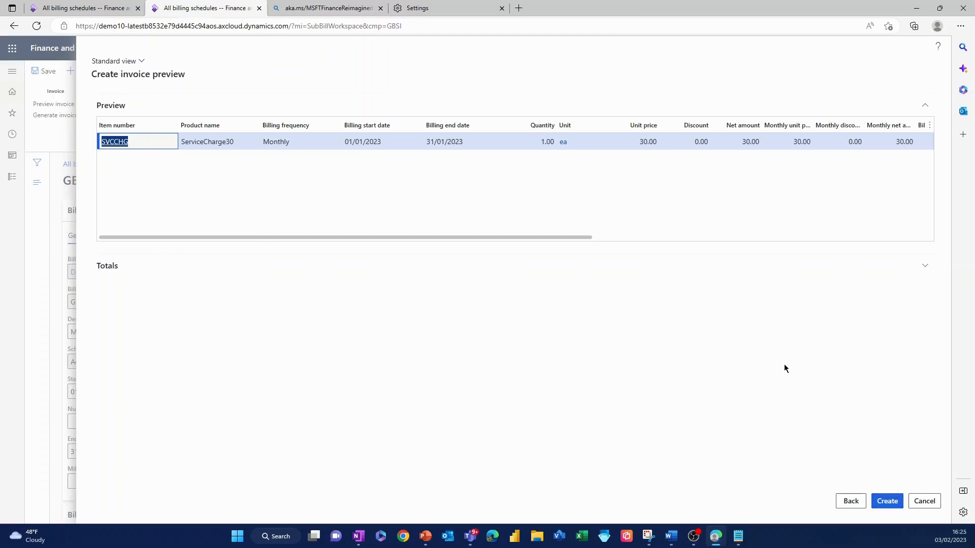
left_click(891, 505)
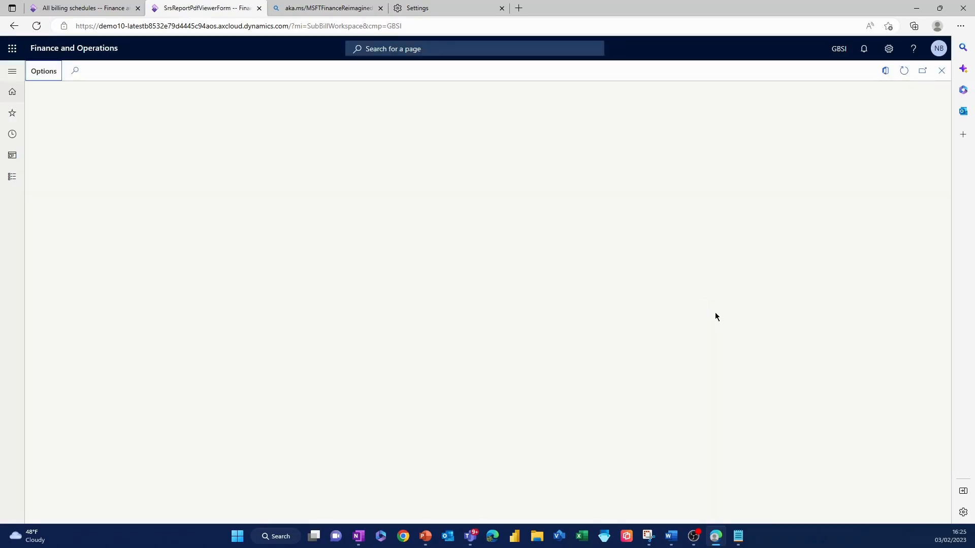
Step: Examine the line amounts in the Preview invoice report, and return to the billing schedule
scroll(656, 301, "down", 7)
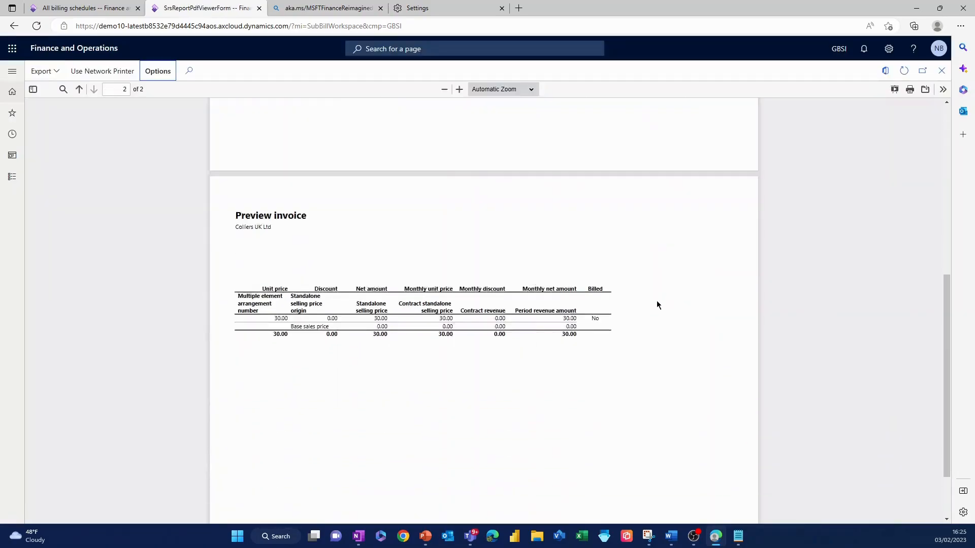
scroll(559, 285, "down", 1)
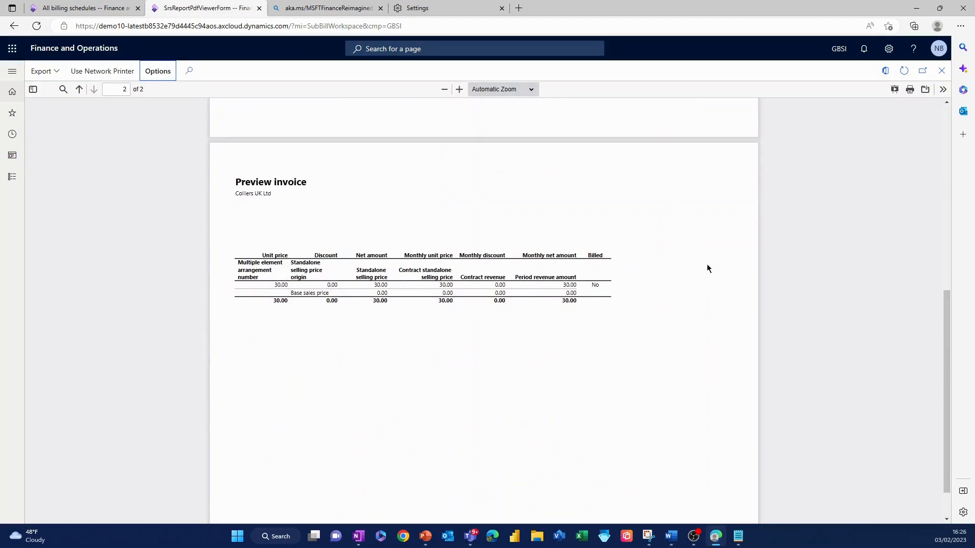
left_click(942, 73)
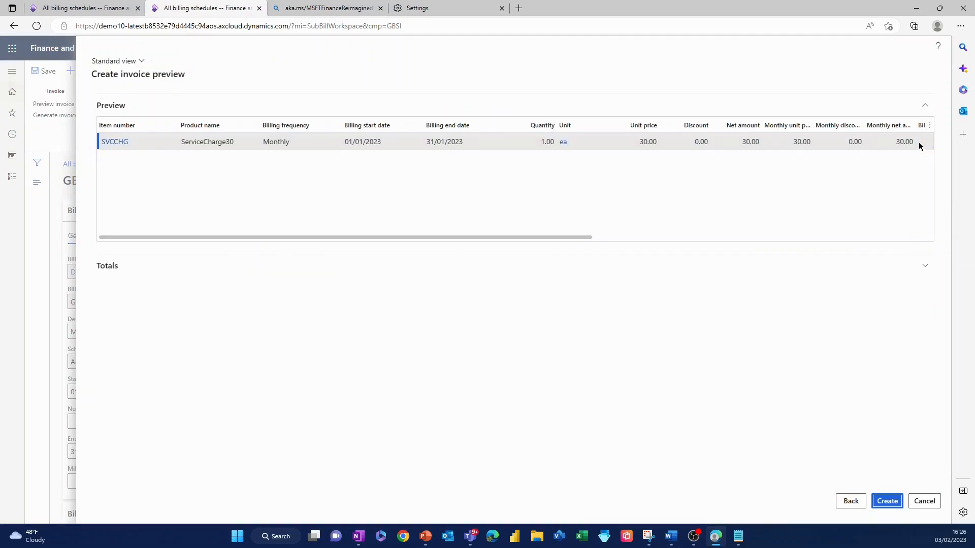
left_click(922, 502)
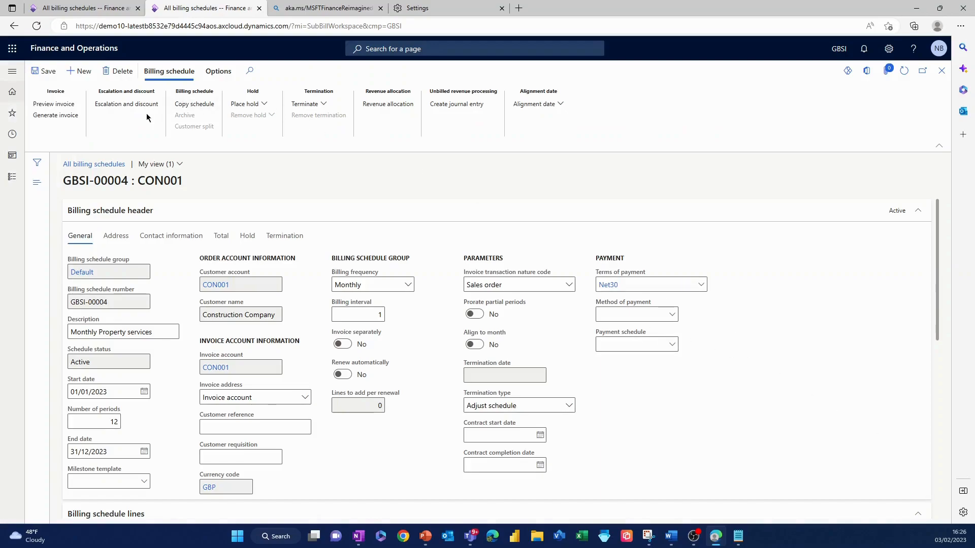
Step: Inspect the Generate invoice settings and posting option choices for the billing schedule, without generating an invoice
left_click(55, 117)
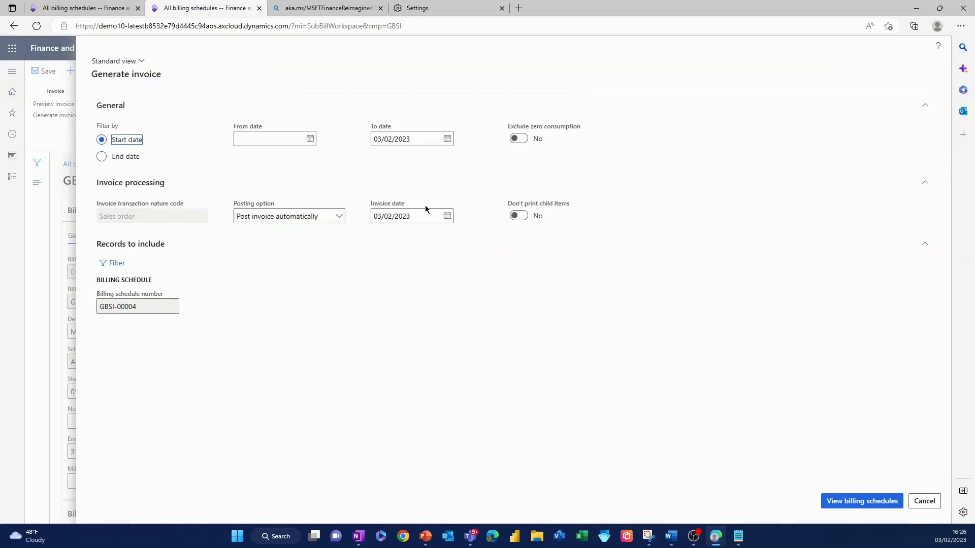
left_click(339, 216)
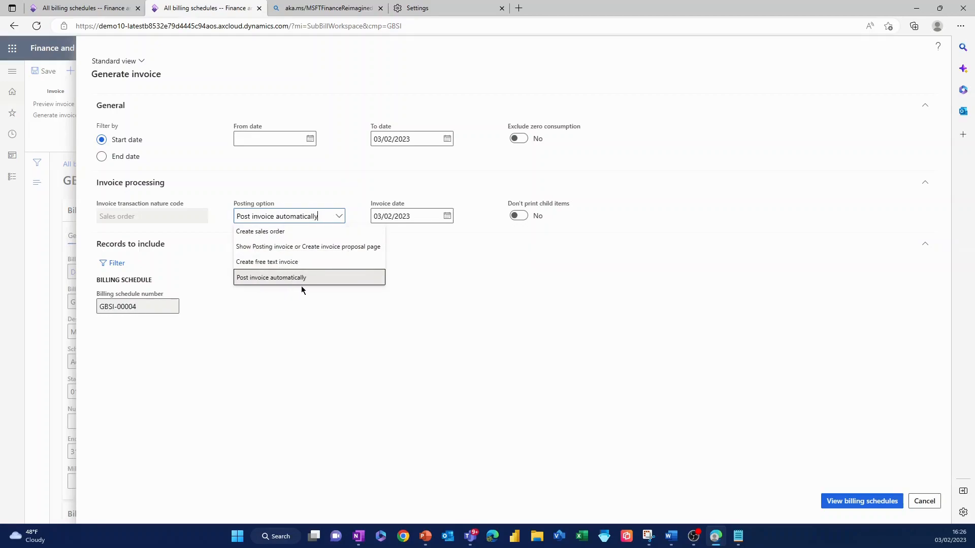
left_click(434, 306)
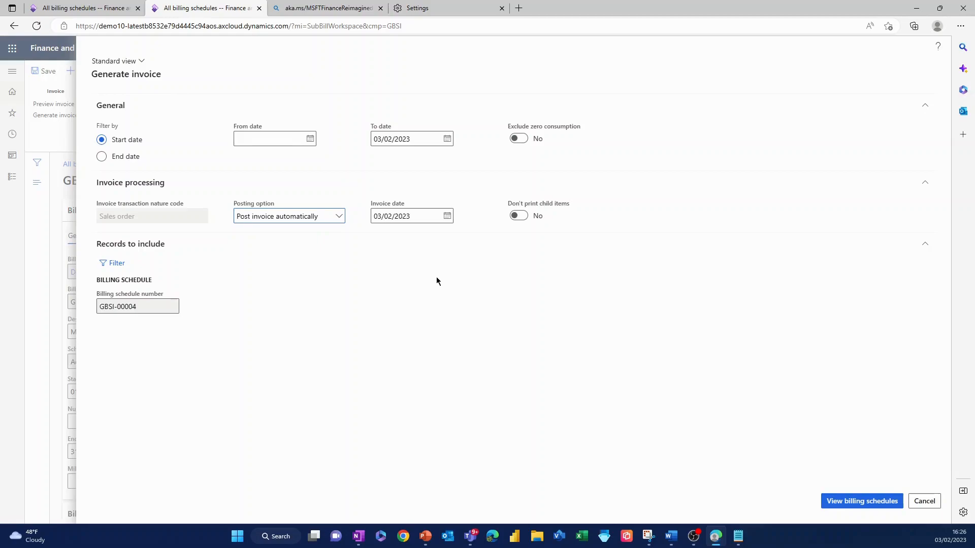
left_click(926, 503)
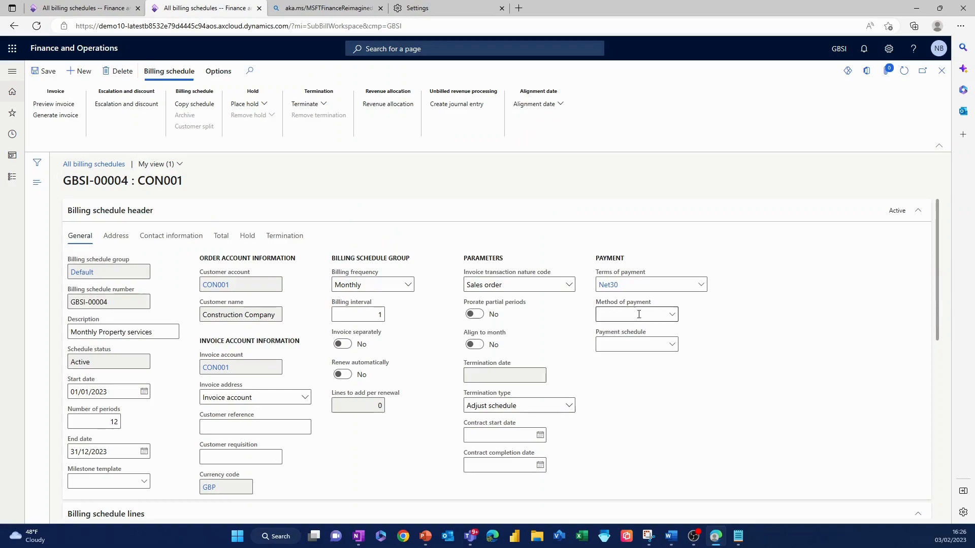
Step: Review the billing schedule's header parameters and its Service Charge line, and return to the home dashboard
scroll(642, 313, "down", 4)
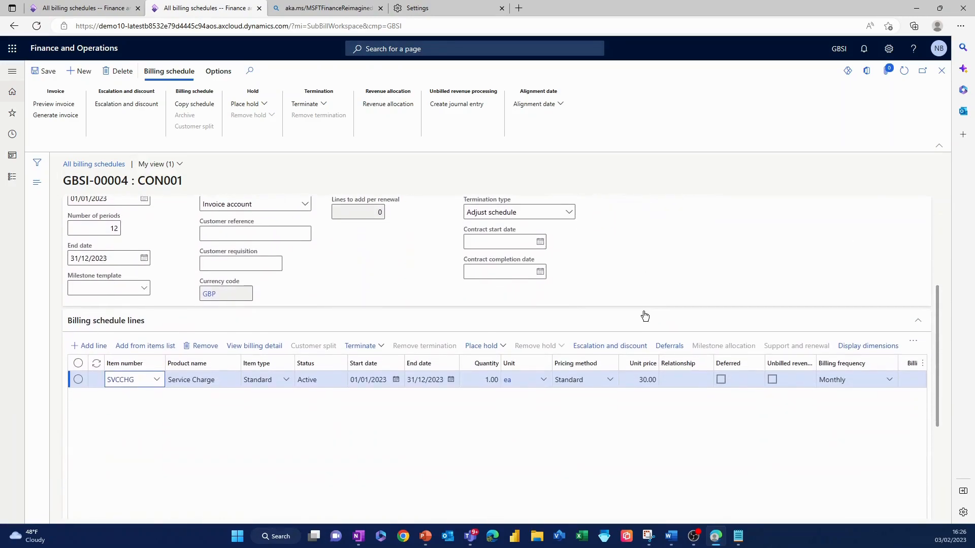
scroll(645, 315, "up", 4)
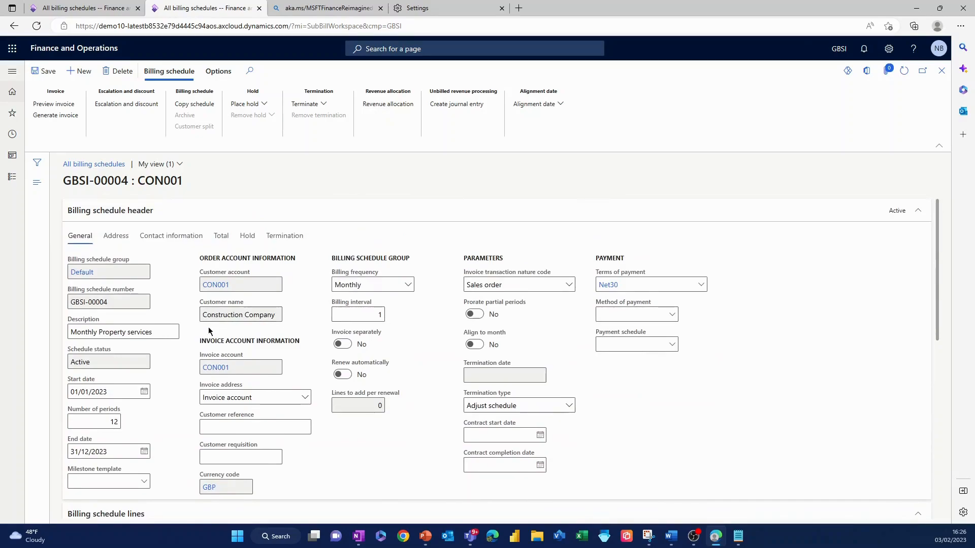
scroll(144, 329, "down", 1)
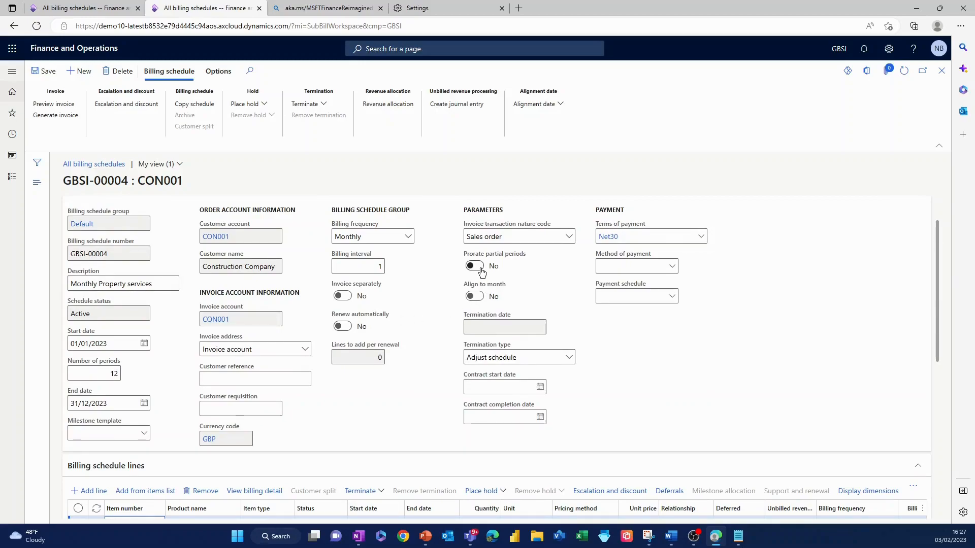
scroll(482, 383, "down", 2)
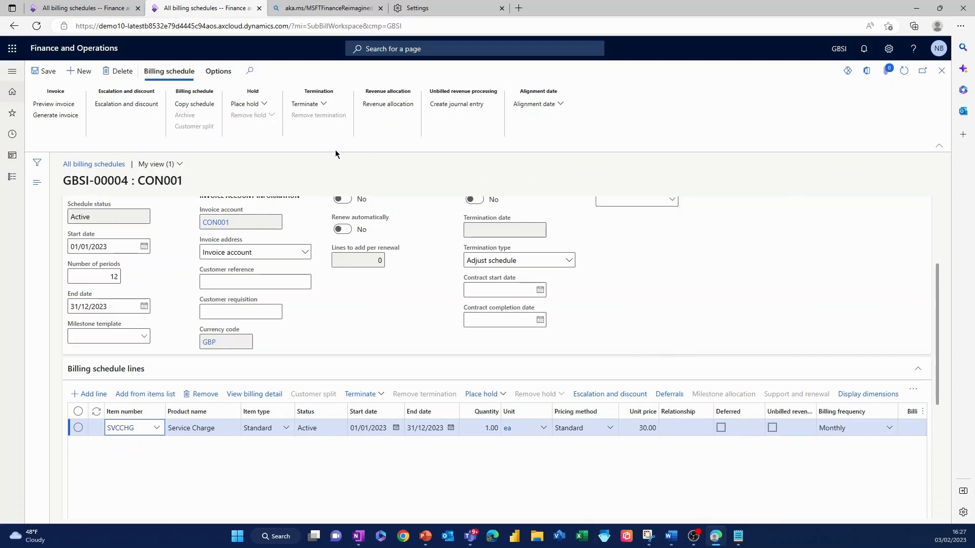
left_click(74, 48)
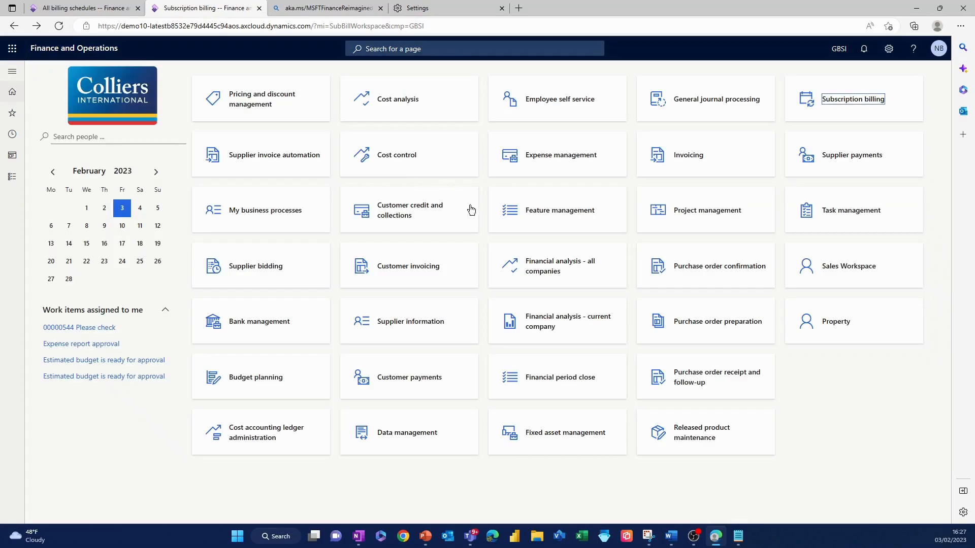